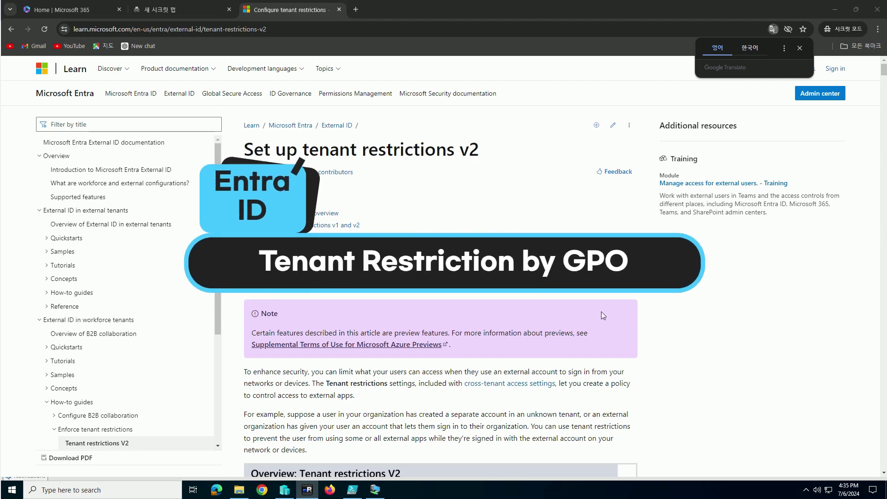
# Dismiss the translation offer and review the tenant restrictions v2 overview diagram and steps table
pyautogui.click(816, 48)
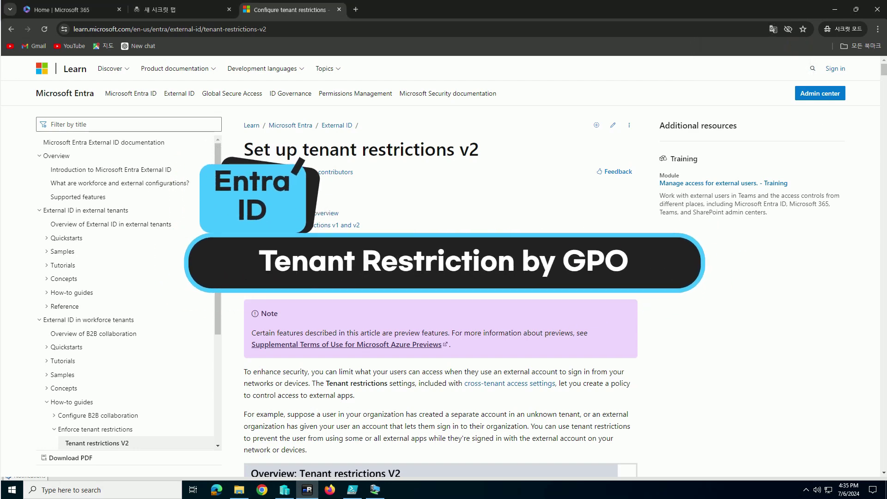
pyautogui.scroll(-6, 503, 245)
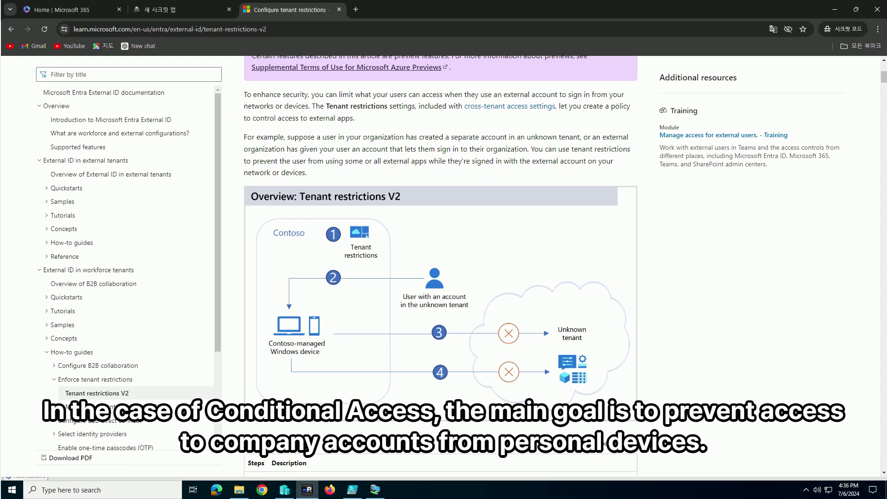
pyautogui.scroll(-2, 407, 315)
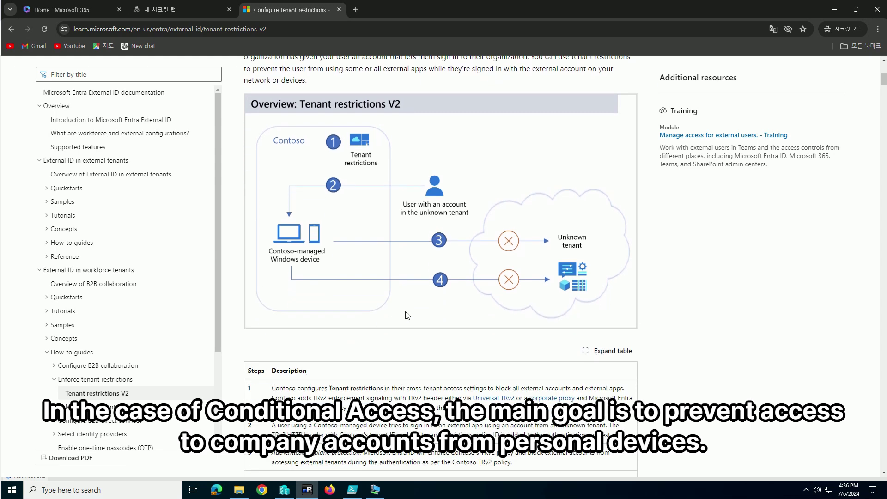
pyautogui.scroll(2, 389, 311)
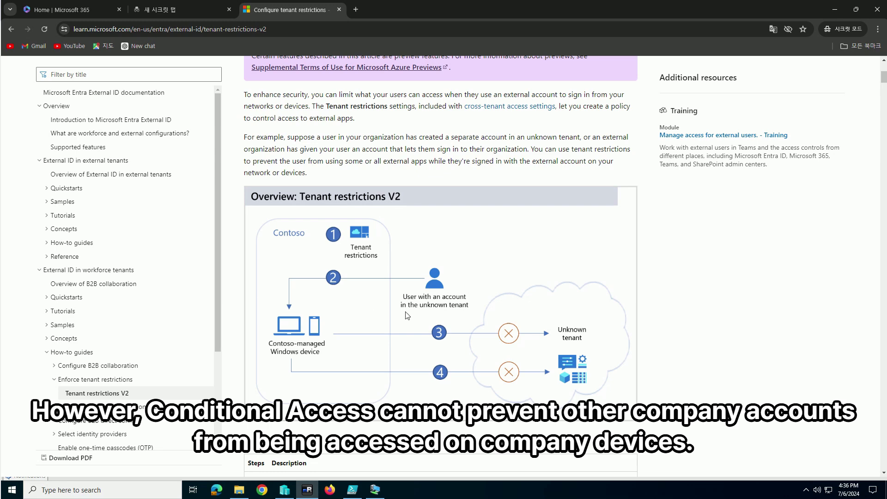
pyautogui.scroll(-2, 407, 315)
pyautogui.scroll(2, 387, 308)
pyautogui.scroll(-2, 407, 316)
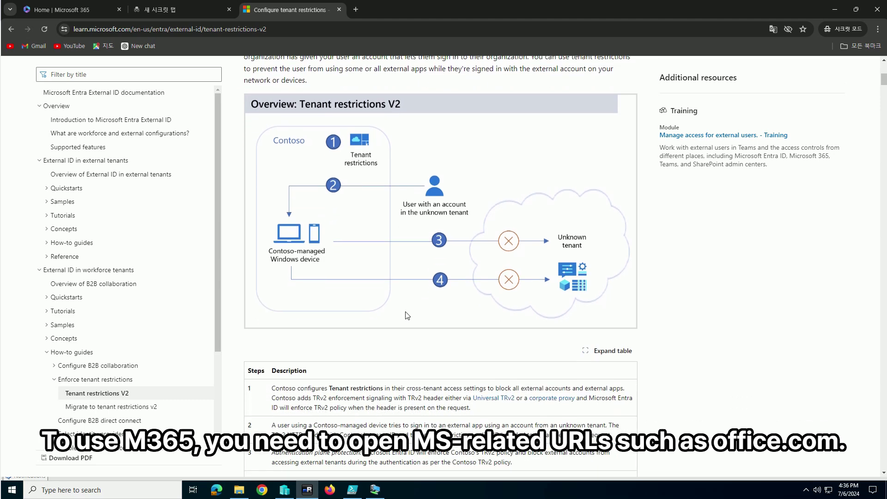
pyautogui.scroll(2, 387, 307)
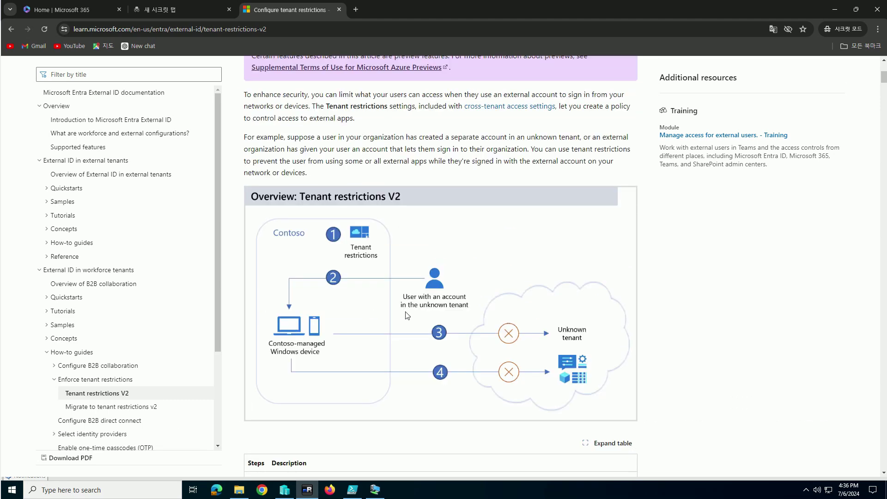
pyautogui.scroll(-2, 408, 316)
pyautogui.scroll(2, 388, 311)
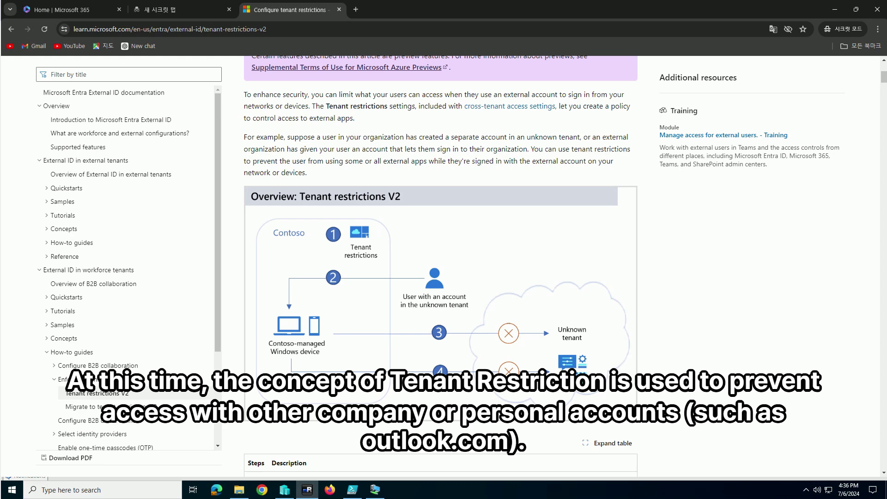
pyautogui.scroll(-2, 407, 316)
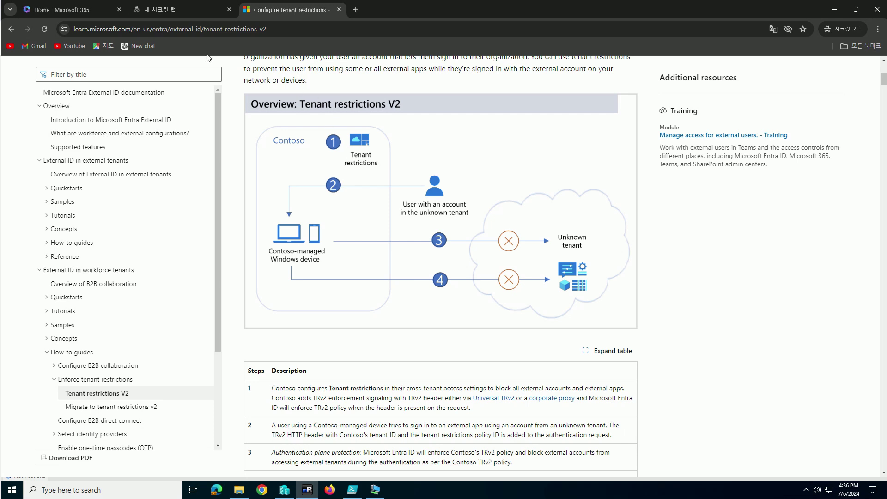
# Open entra.microsoft.com privately and show External Identities' cross-tenant access Default settings
pyautogui.click(165, 12)
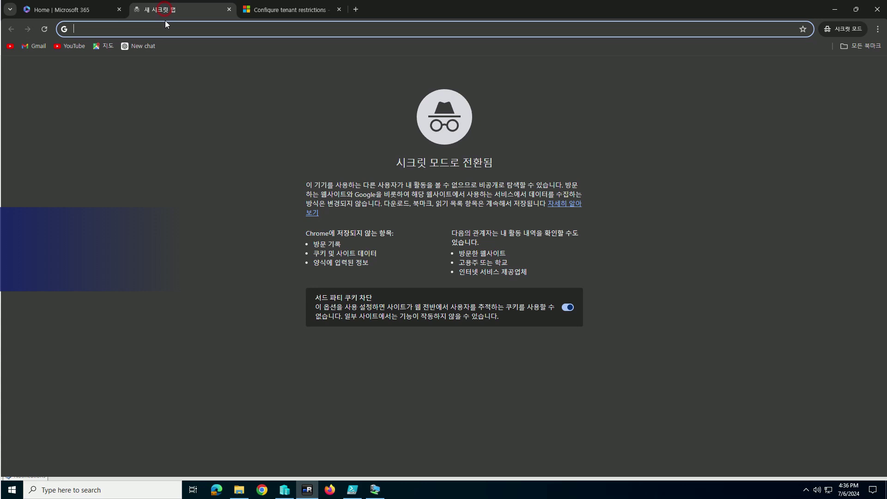
pyautogui.write('entra')
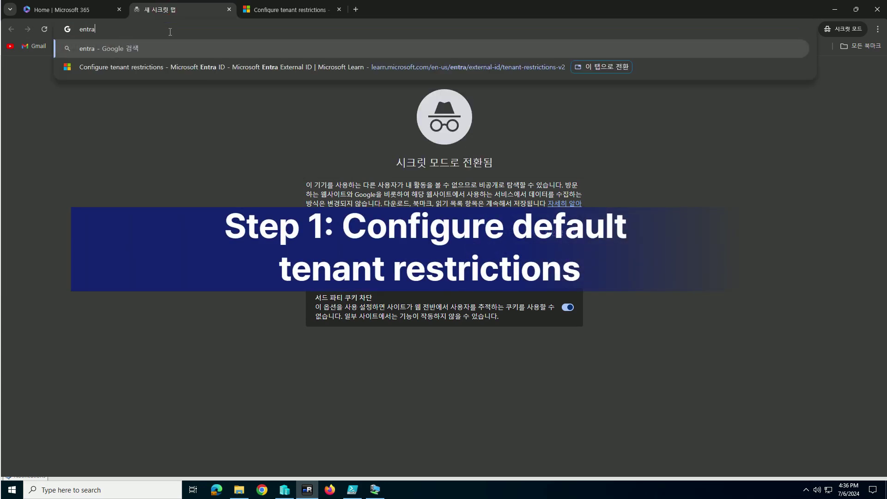
pyautogui.write('.microsoft.com')
pyautogui.press('Return')
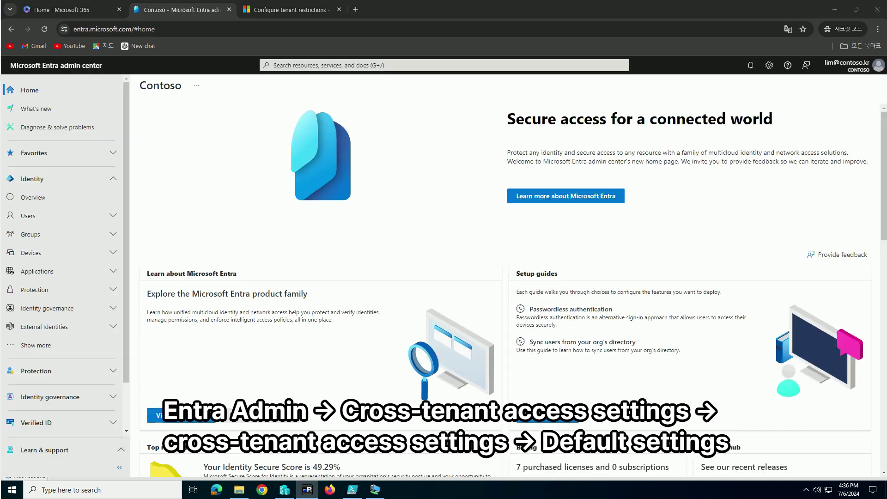
pyautogui.click(57, 331)
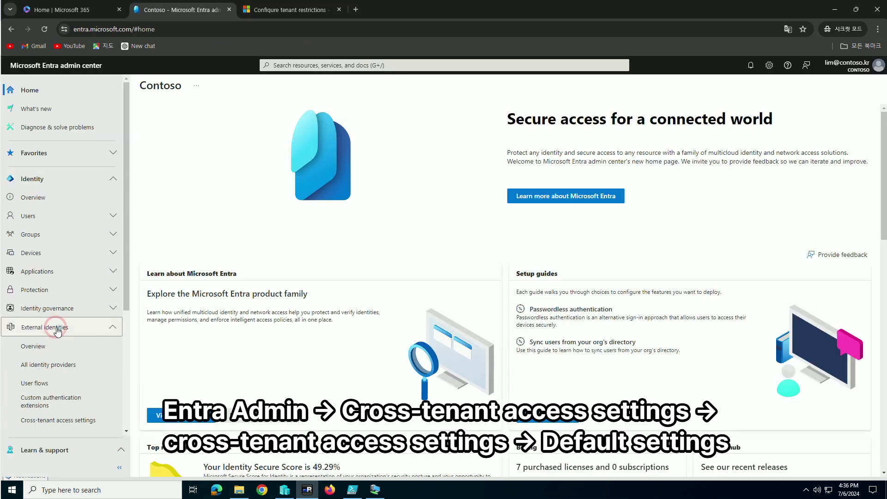
pyautogui.click(62, 421)
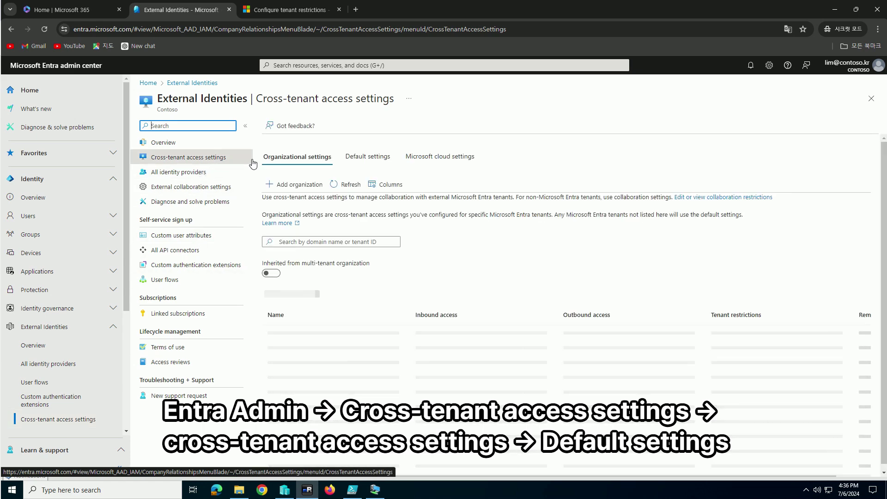
pyautogui.click(374, 158)
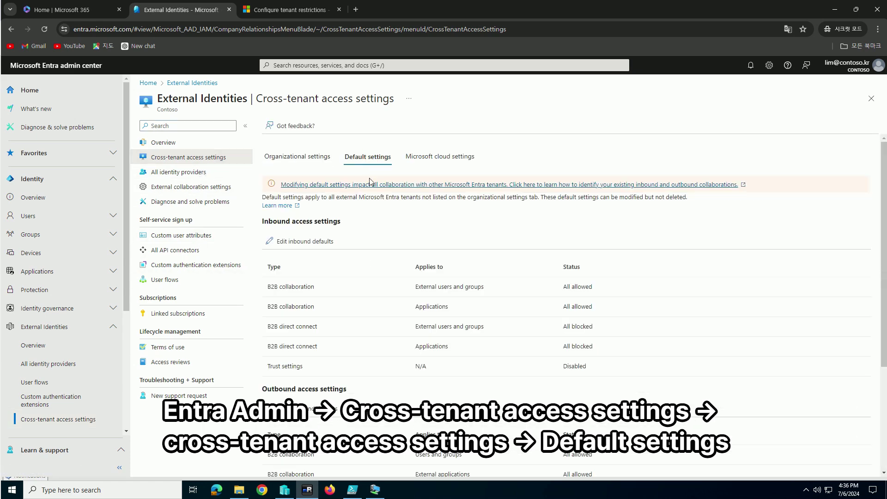
pyautogui.scroll(-3, 255, 380)
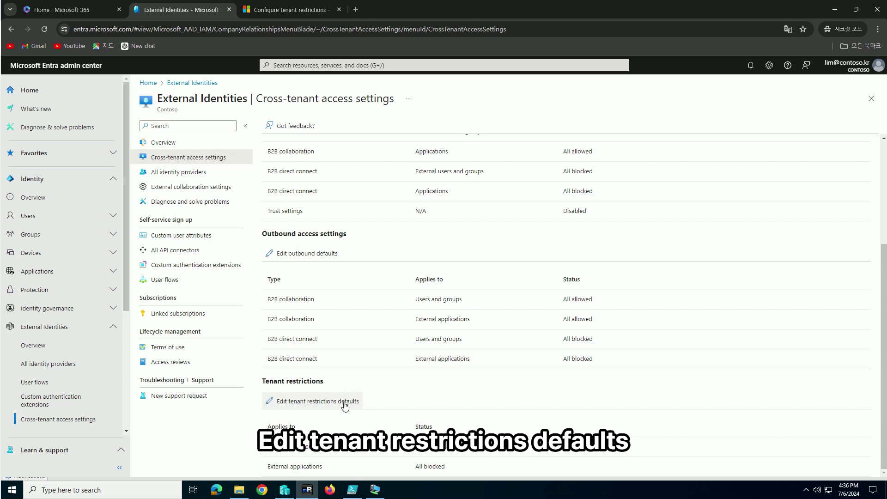
# Open tenant restrictions defaults, note the Tenant ID and Policy ID, and review both tabs
pyautogui.click(342, 402)
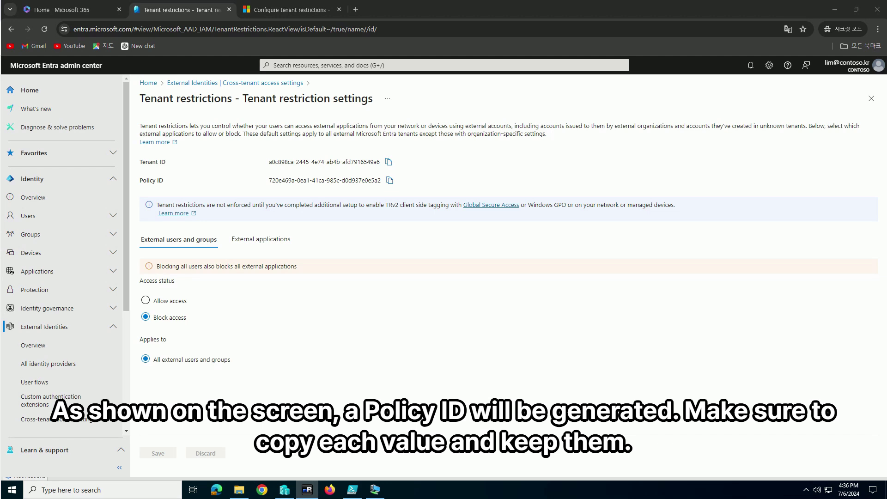
pyautogui.hotkey('alt', 'Tab')
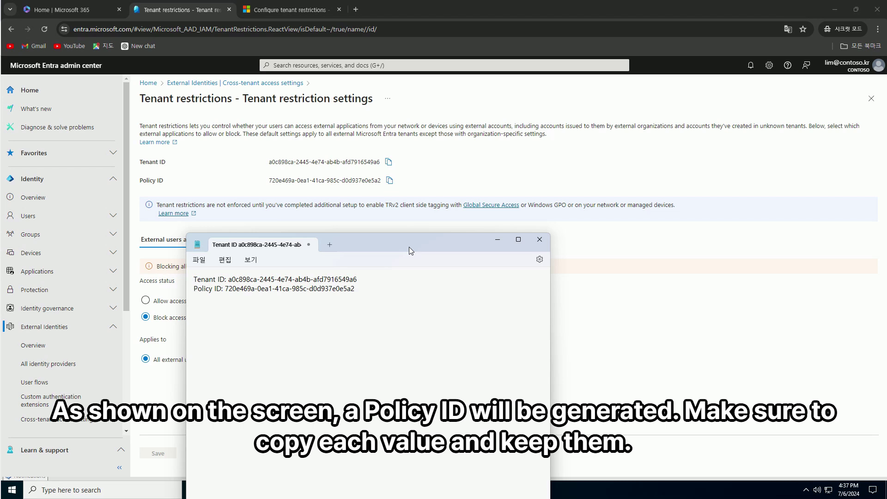
pyautogui.press('super+Down')
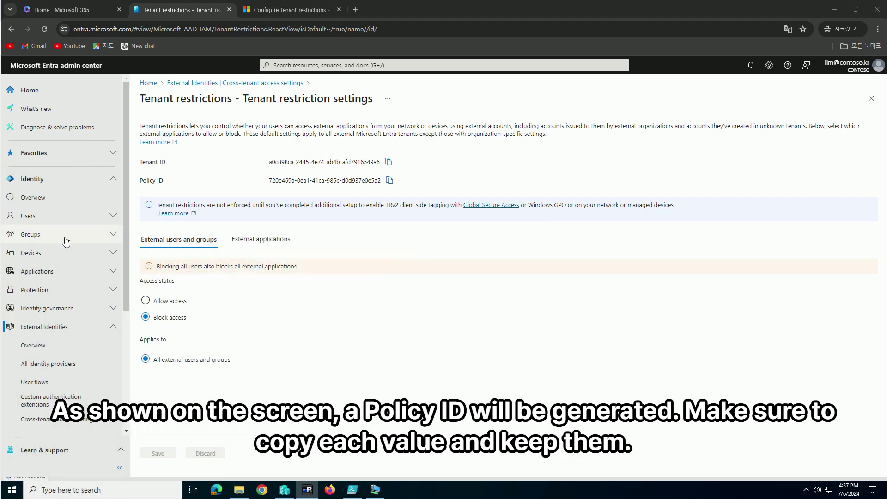
pyautogui.click(258, 240)
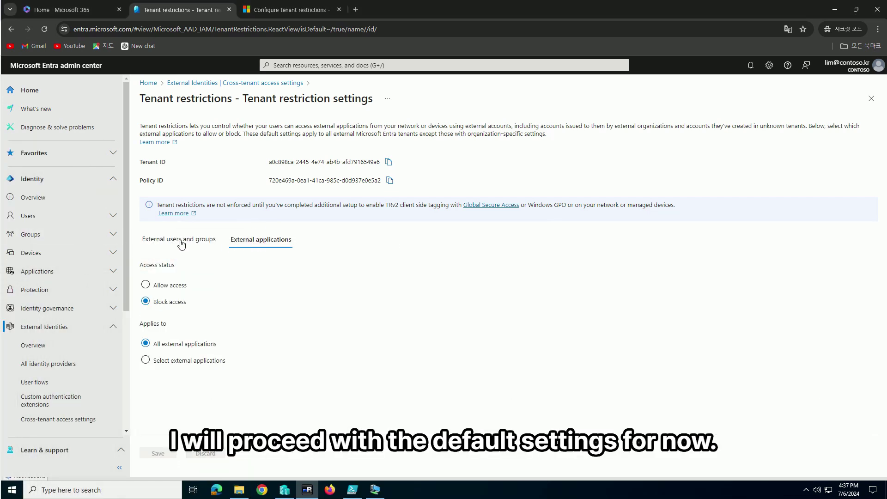
pyautogui.click(153, 241)
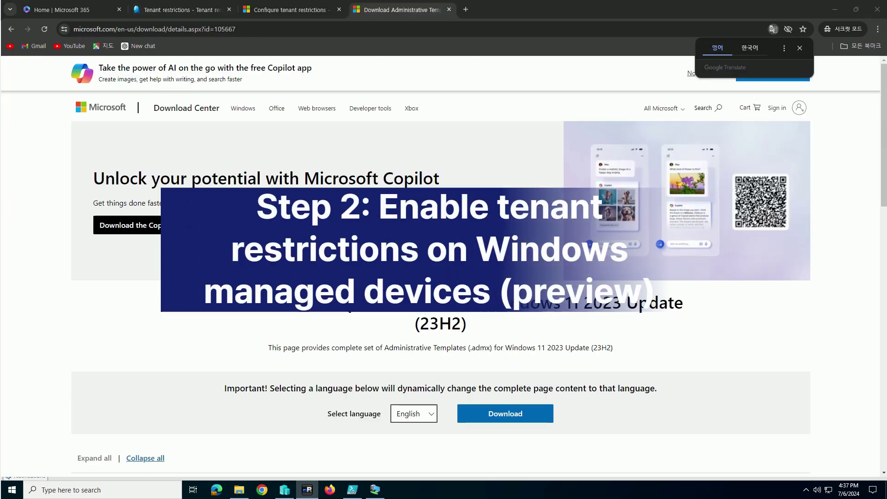
# Dismiss the translation offer and scroll to the Windows 11 23H2 .admx Download button
pyautogui.click(800, 49)
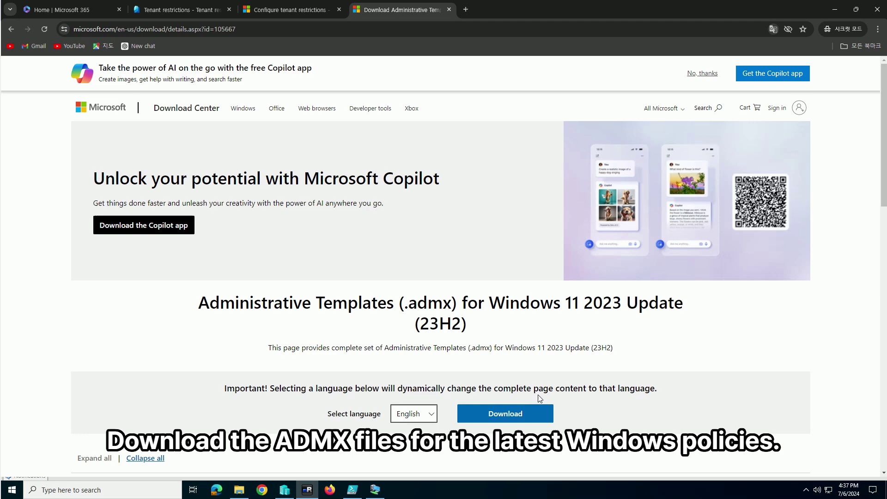
pyautogui.scroll(-2, 554, 364)
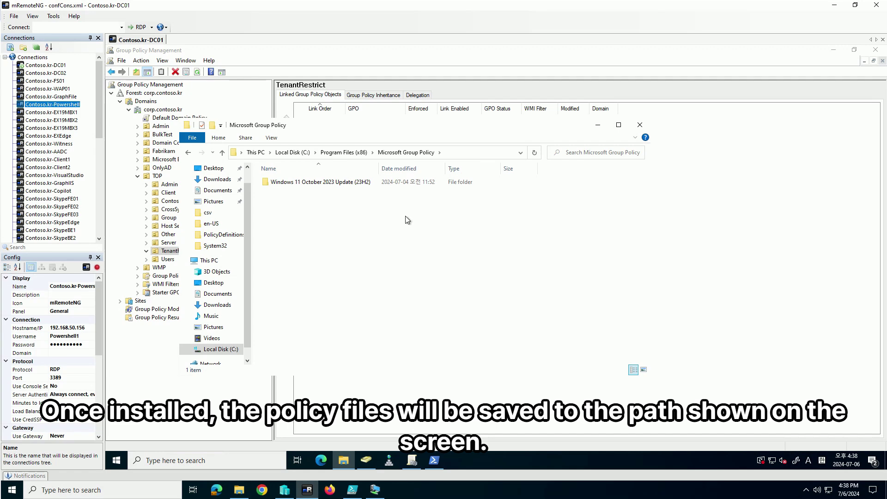
# Inspect the .admx files in the 23H2 PolicyDefinitions folder, then close the Explorer window
pyautogui.doubleClick(339, 184)
pyautogui.doubleClick(340, 183)
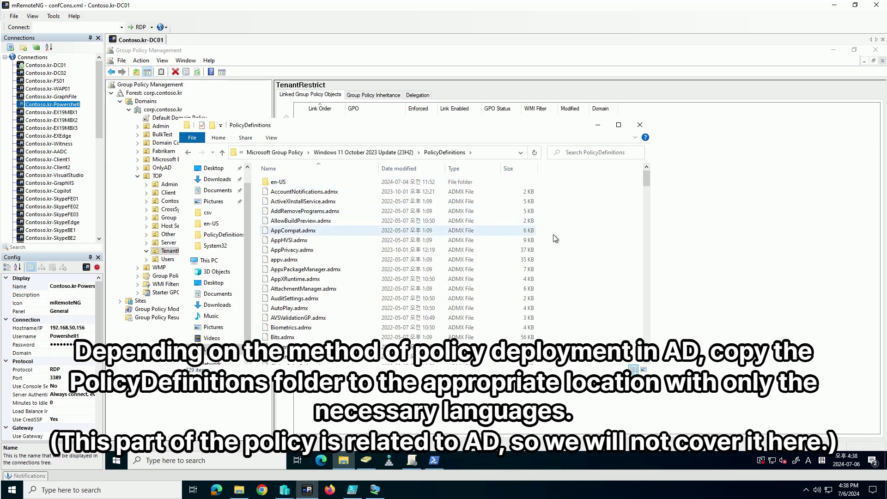
pyautogui.scroll(-8, 567, 259)
pyautogui.scroll(6, 564, 267)
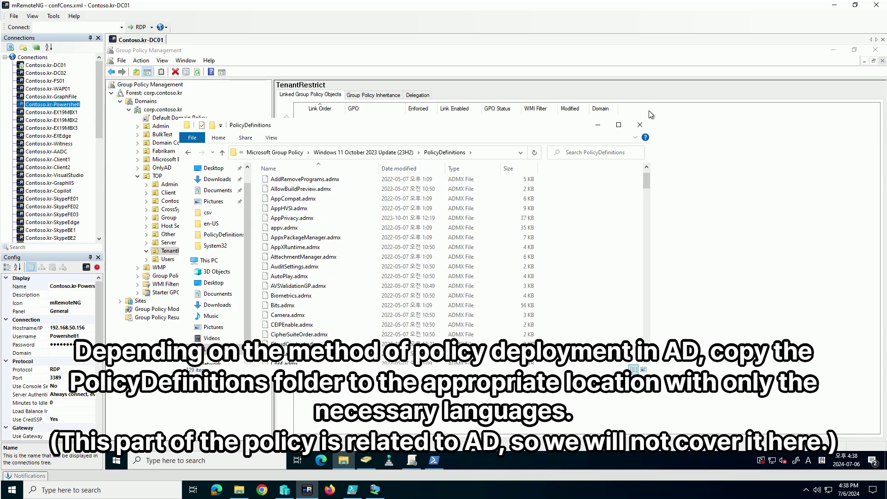
pyautogui.click(646, 129)
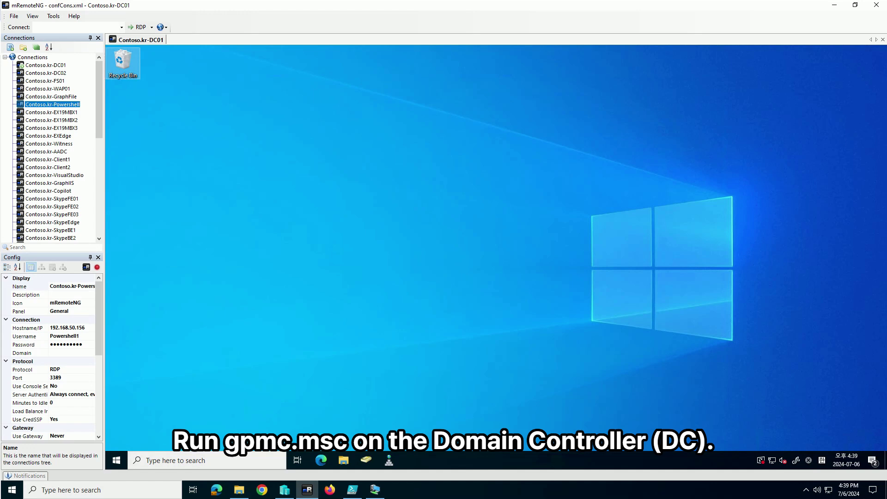
# Launch gpmc.msc on the server and expand the TOP OU under corp.contoso.kr
pyautogui.click(324, 345)
pyautogui.press('super+r')
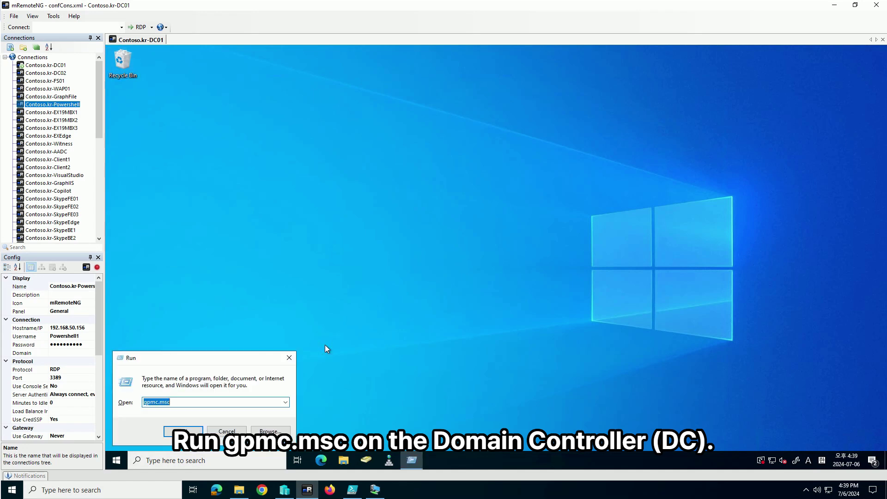
pyautogui.press('Return')
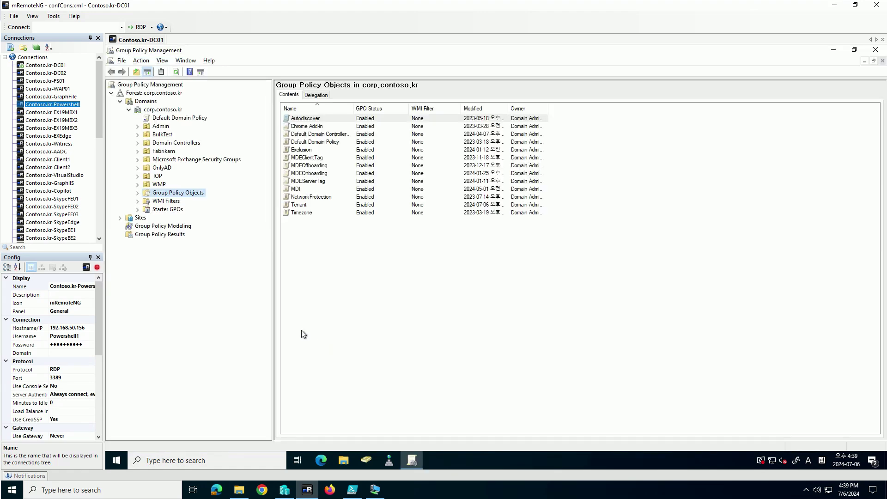
pyautogui.click(157, 176)
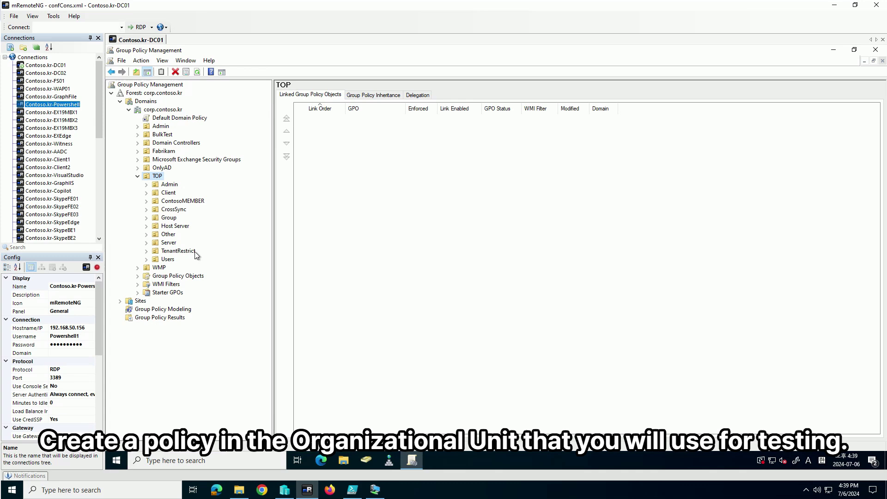
# Create a GPO named TenantRestriction and link it to the TenantRestrict OU
pyautogui.click(196, 252)
pyautogui.rightClick(196, 252)
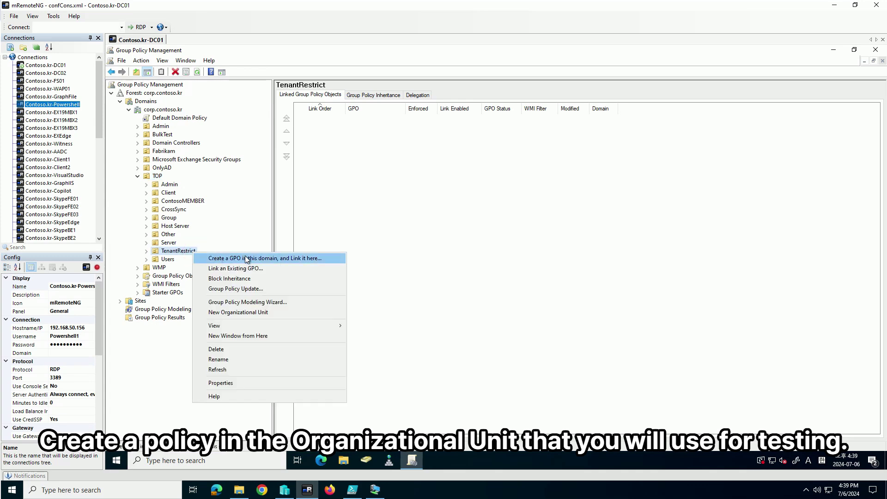
pyautogui.click(279, 260)
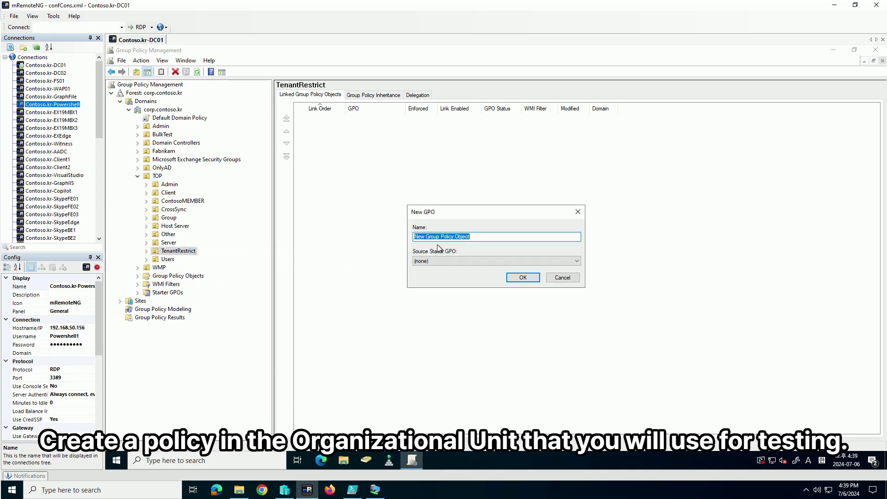
pyautogui.write('TenantRestr')
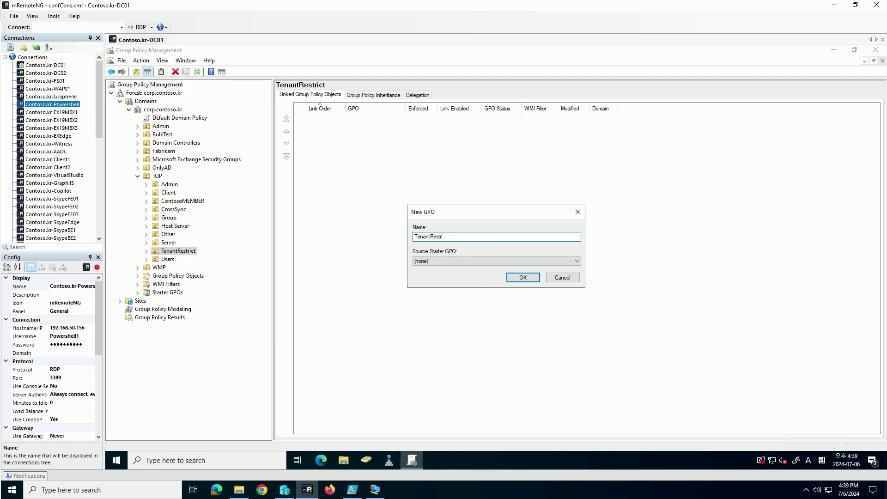
pyautogui.write('iction')
pyautogui.press('Return')
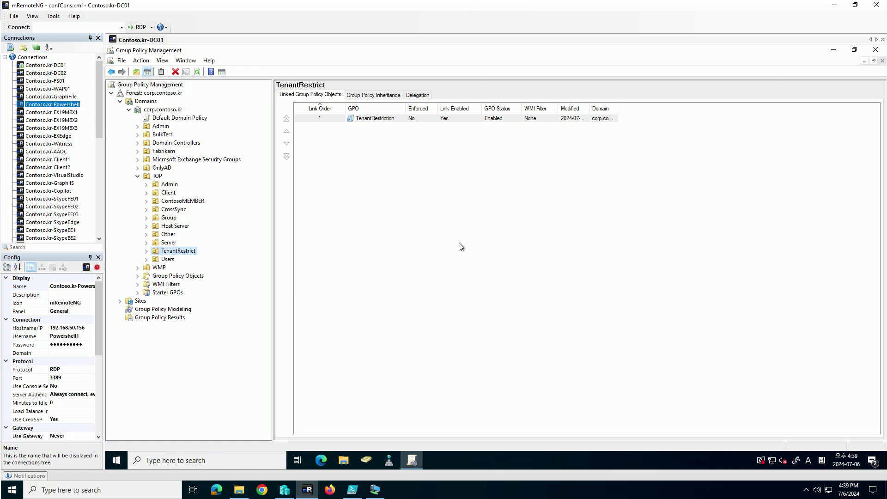
# Open the TenantRestriction GPO link for editing in Group Policy Management Editor
pyautogui.doubleClick(188, 250)
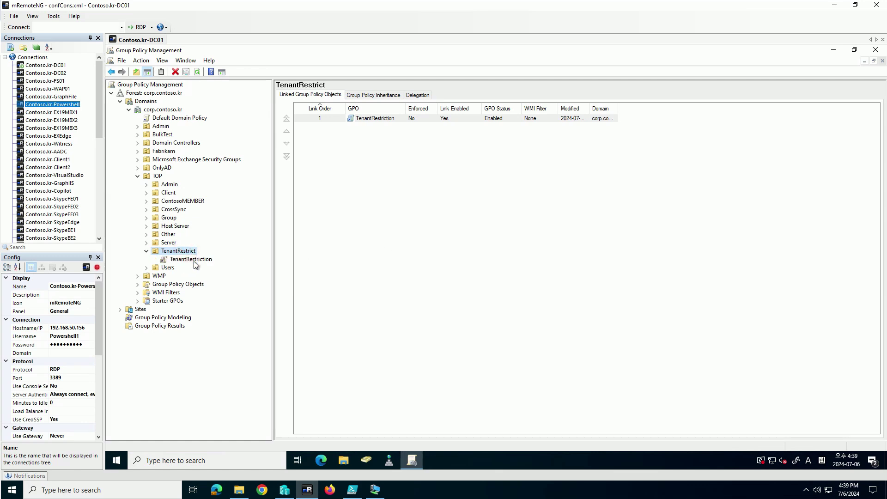
pyautogui.rightClick(194, 260)
pyautogui.click(263, 267)
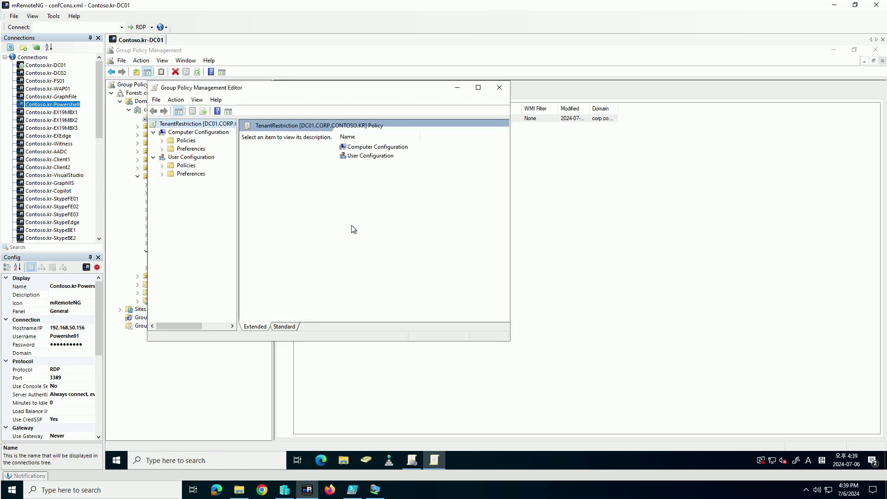
# Navigate to Computer Policies > Administrative Templates > Windows Components > Tenant Restrictions
pyautogui.click(190, 142)
pyautogui.doubleClick(190, 142)
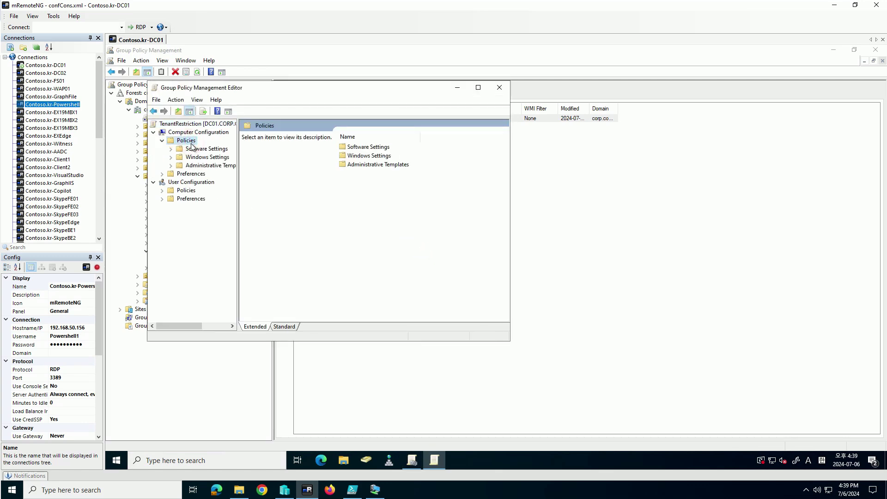
pyautogui.click(209, 165)
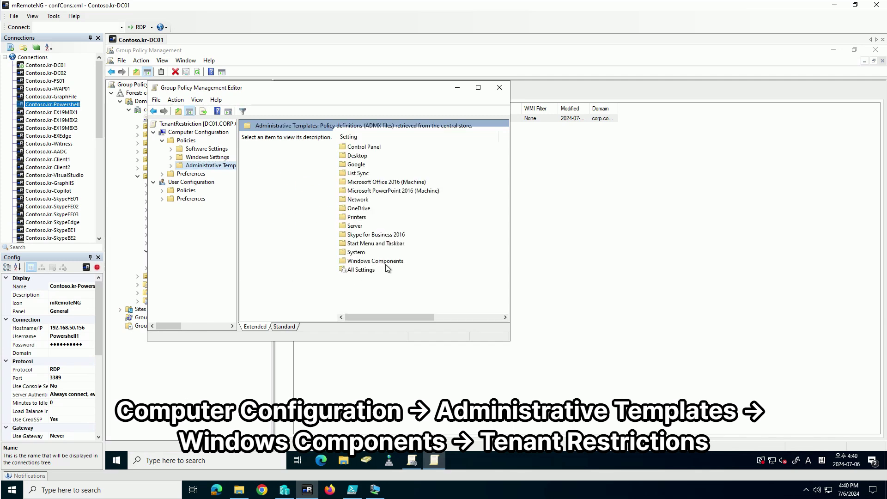
pyautogui.doubleClick(387, 261)
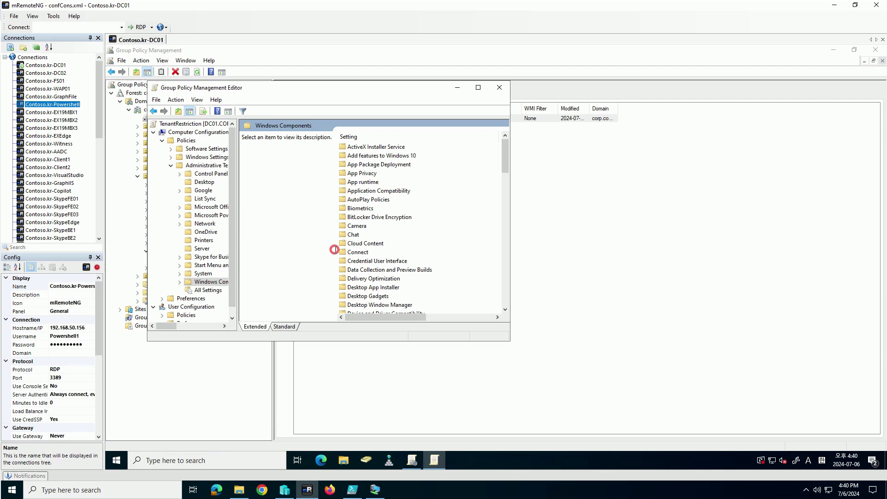
pyautogui.click(345, 252)
pyautogui.write('te')
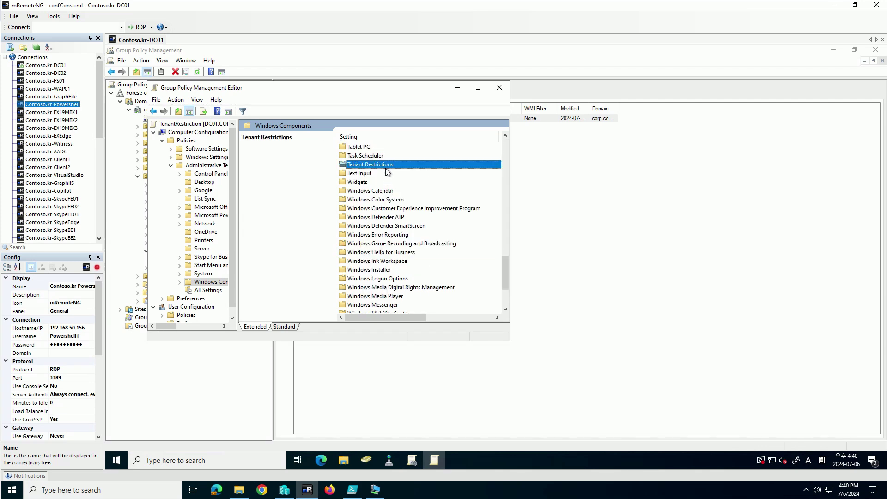
pyautogui.doubleClick(386, 165)
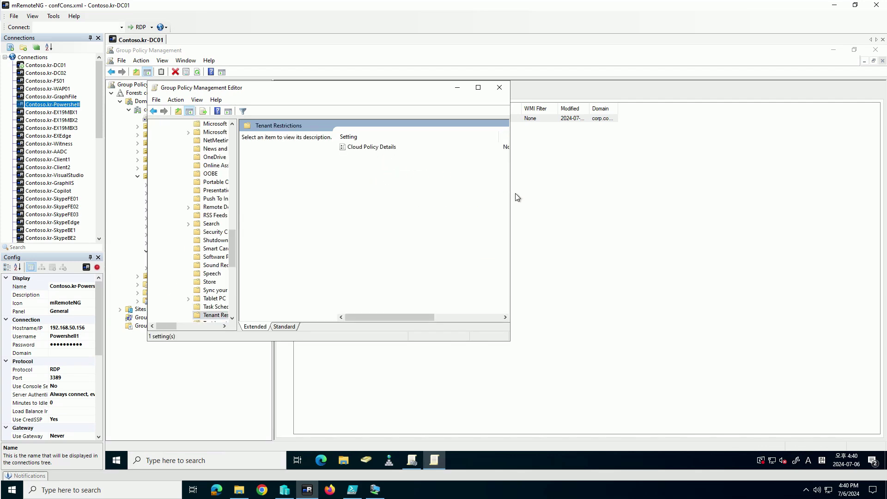
pyautogui.moveTo(510, 193); pyautogui.dragTo(570, 193)
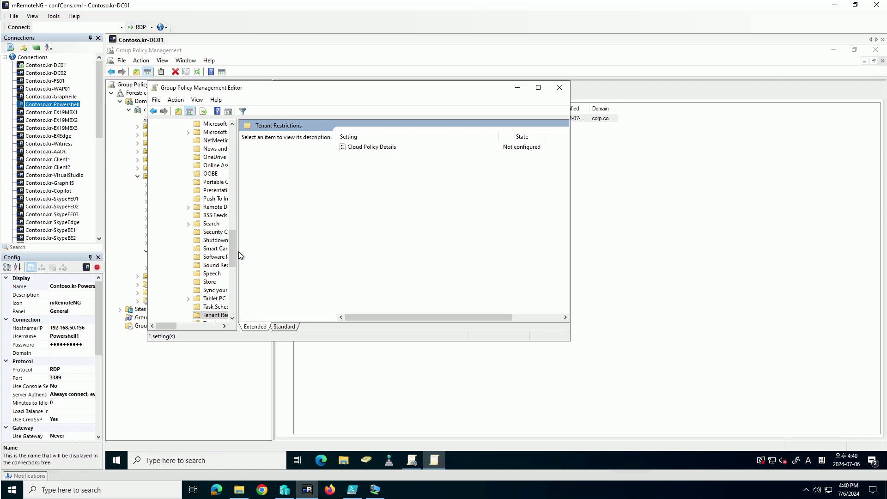
pyautogui.moveTo(238, 245); pyautogui.dragTo(261, 268)
pyautogui.scroll(-2, 250, 270)
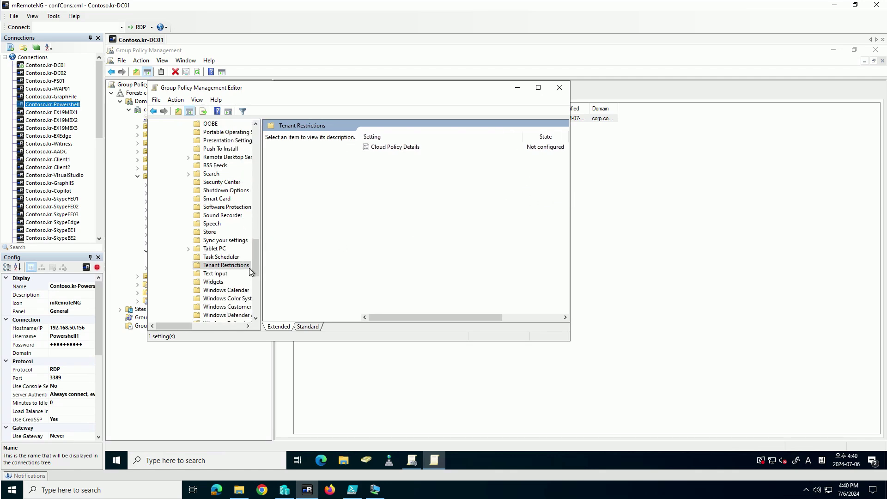
# Set the Cloud Policy Details setting to Enabled
pyautogui.rightClick(414, 151)
pyautogui.click(422, 159)
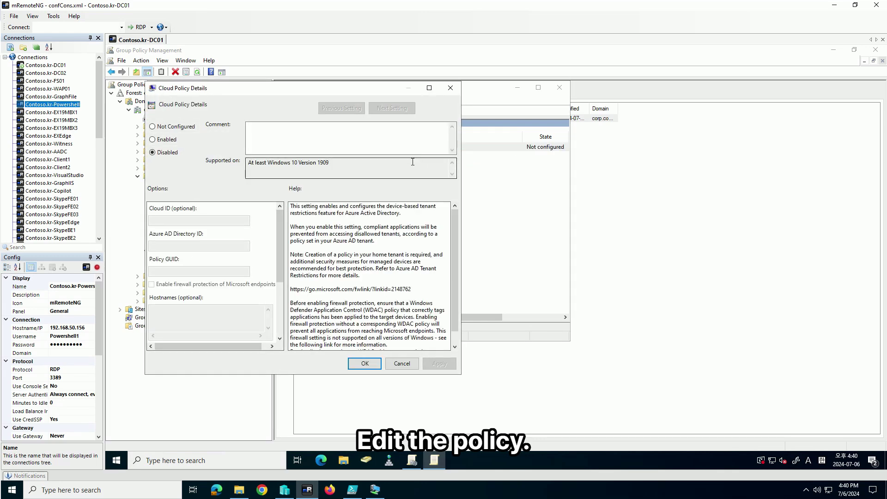
pyautogui.click(176, 154)
pyautogui.click(175, 141)
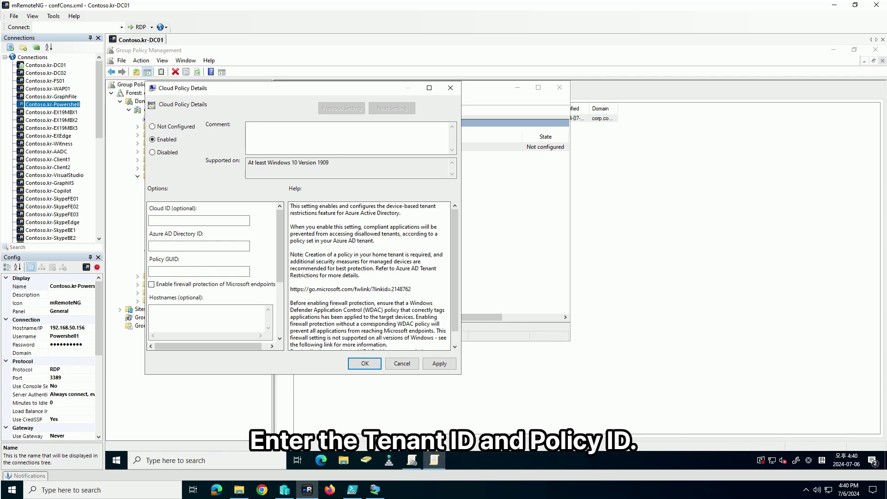
# Paste the Tenant ID and Policy GUID from the notes into Cloud Policy Details and apply
pyautogui.hotkey('alt', 'Tab')
pyautogui.moveTo(549, 202); pyautogui.dragTo(414, 207)
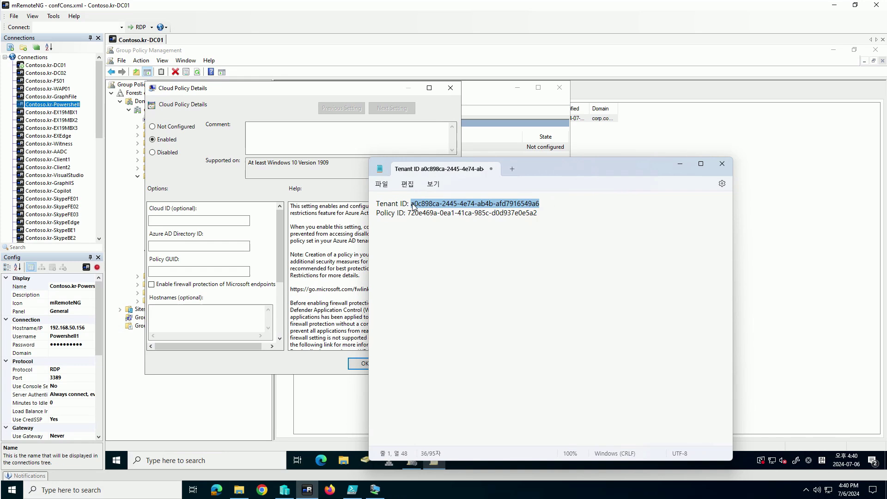
pyautogui.click(210, 246)
pyautogui.write('a0c898ca-2445-4e74-ab4b-afd7916549a6')
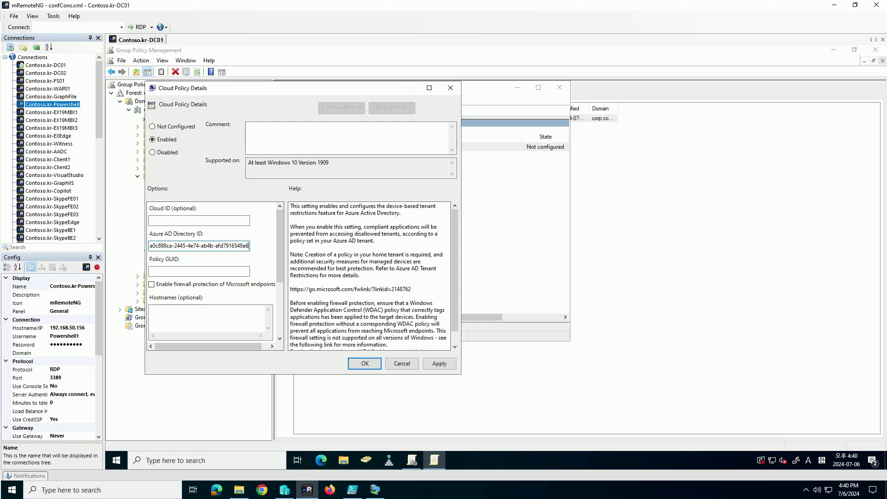
pyautogui.click(434, 460)
pyautogui.moveTo(548, 213); pyautogui.dragTo(411, 236)
pyautogui.hotkey('ctrl', 'c')
pyautogui.click(199, 272)
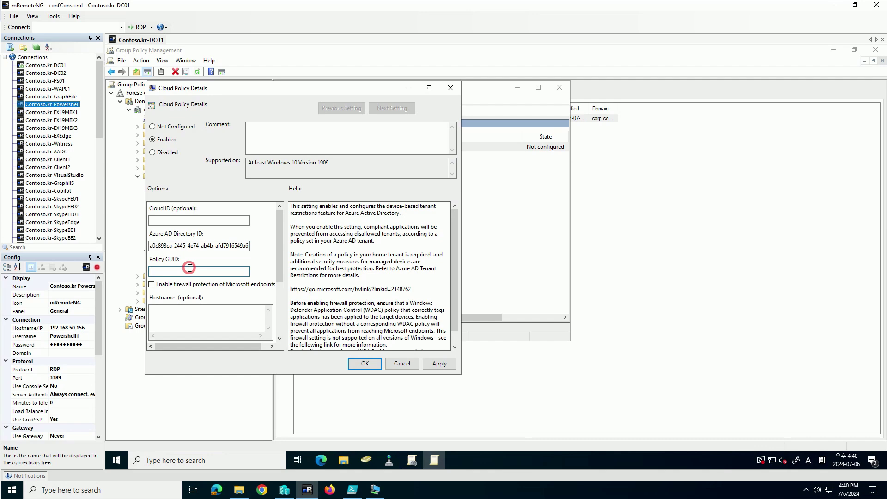
pyautogui.hotkey('ctrl', 'v')
pyautogui.click(437, 368)
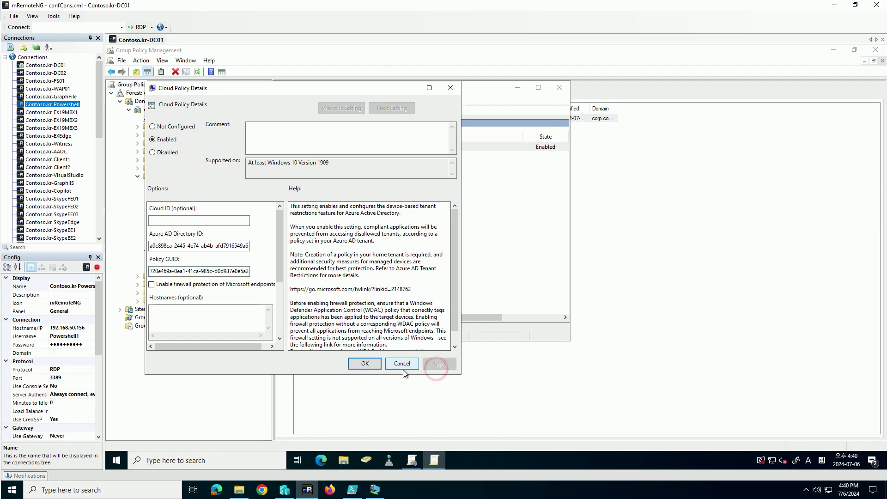
pyautogui.click(364, 365)
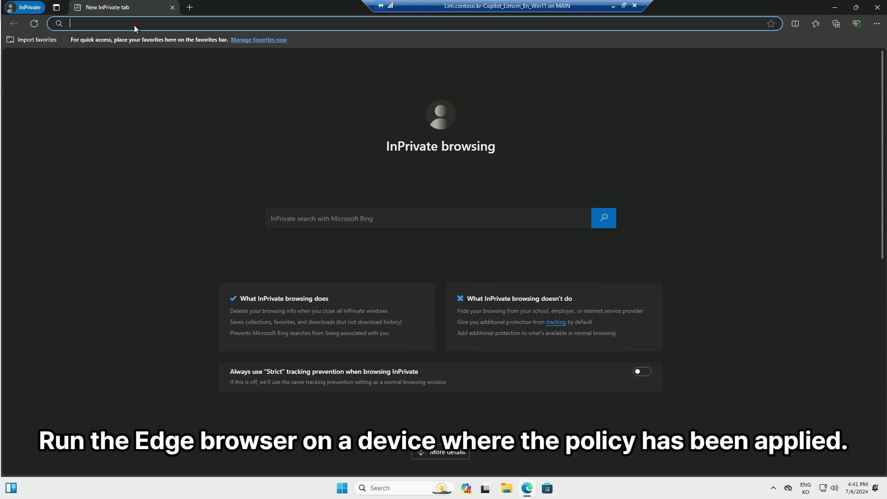
# Go to office.com and try signing in with a personal Microsoft account
pyautogui.write('office.com')
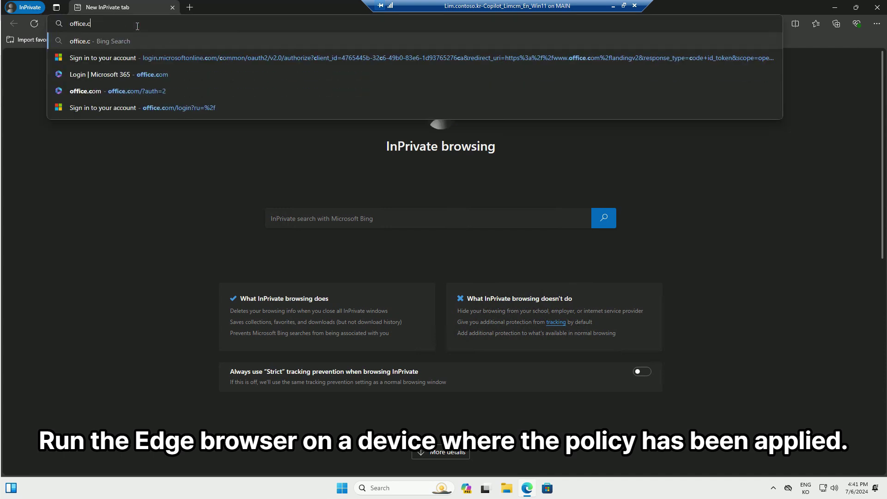
pyautogui.press('Return')
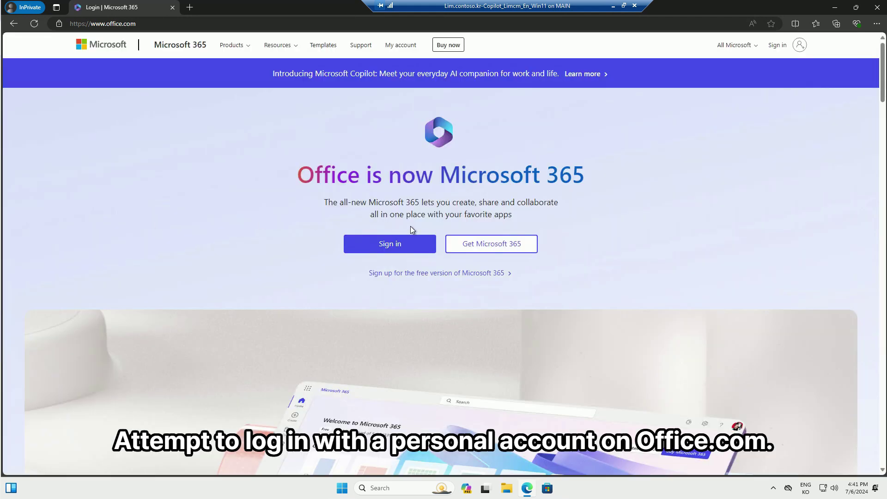
pyautogui.click(401, 243)
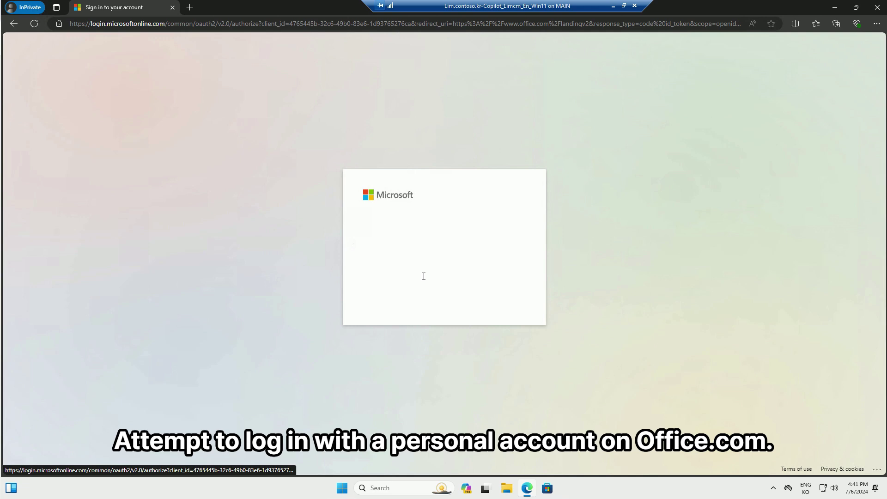
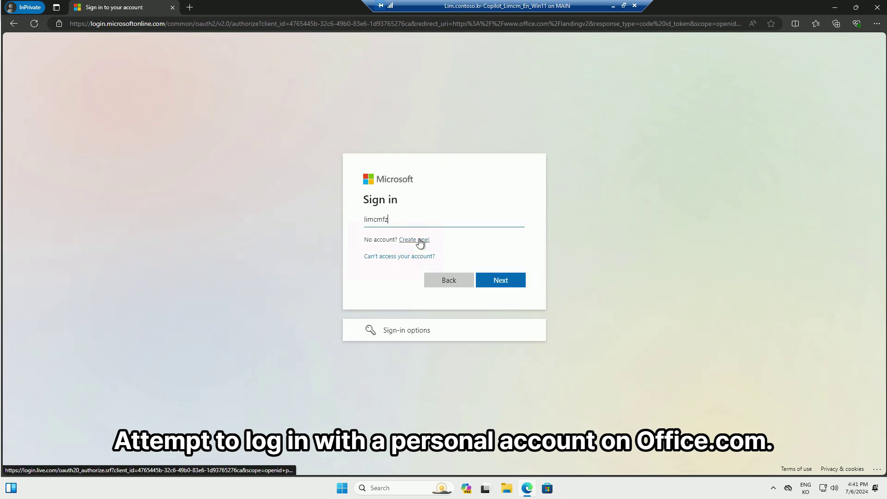
pyautogui.press('Return')
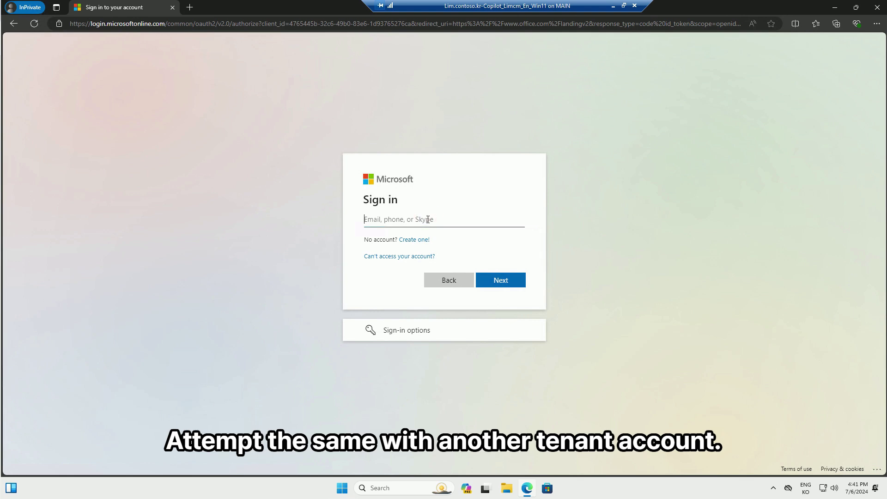
# Sign in to Microsoft 365 in Edge with the other tenant's admin e-mail and account password
pyautogui.hotkey('ctrl', 'v')
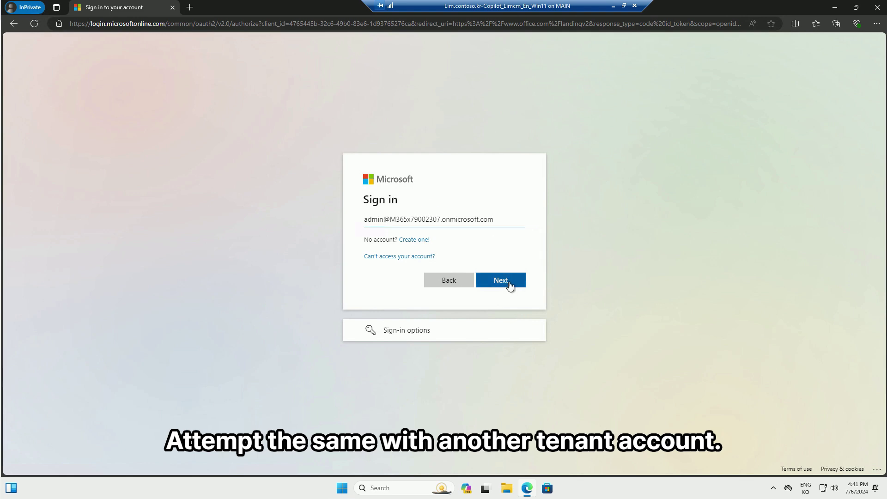
pyautogui.click(510, 283)
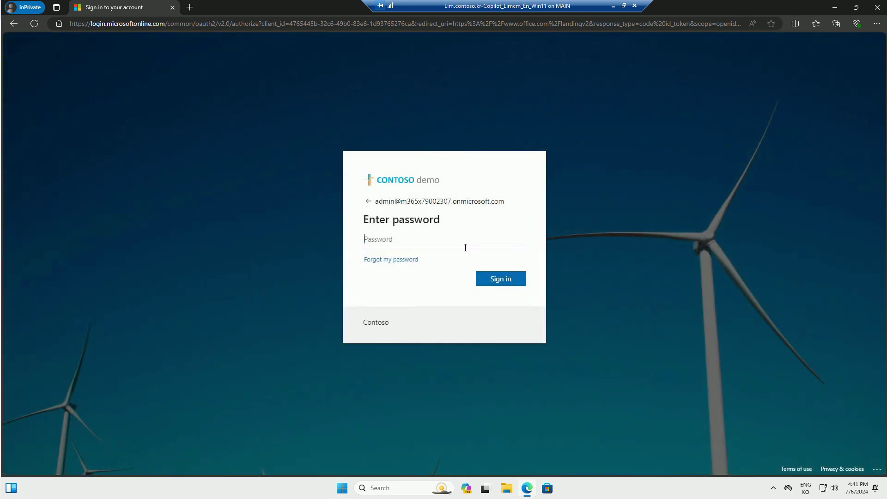
pyautogui.write('••••••••••')
pyautogui.press('Return')
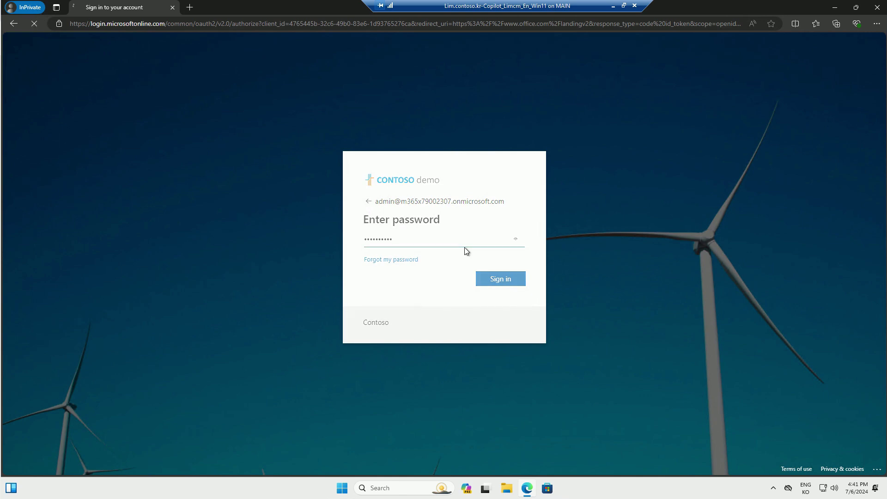